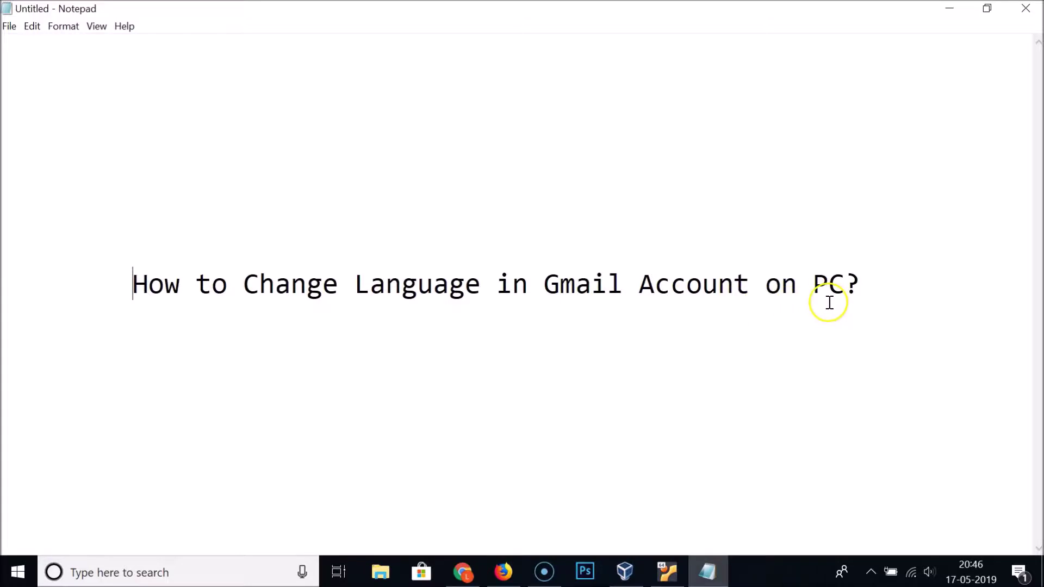
Step: Bring the Gmail inbox in Chrome in front of the Notepad note
{"action": "left_click", "coordinate": [461, 572]}
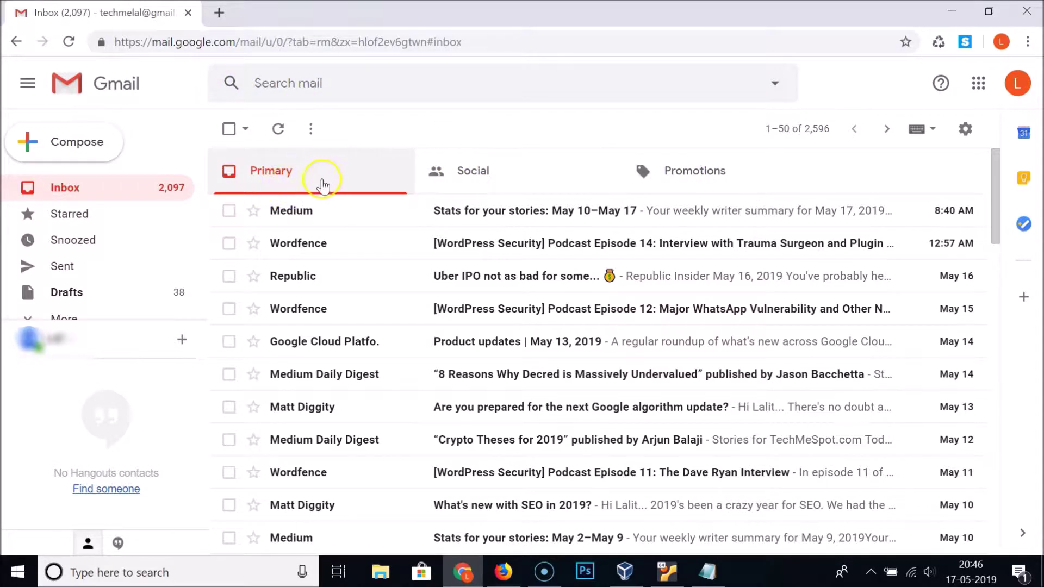
Step: Expand the sidebar's More label list to reveal the extra folders
{"action": "scroll", "coordinate": [107, 212], "scroll_direction": "down", "scroll_amount": 1}
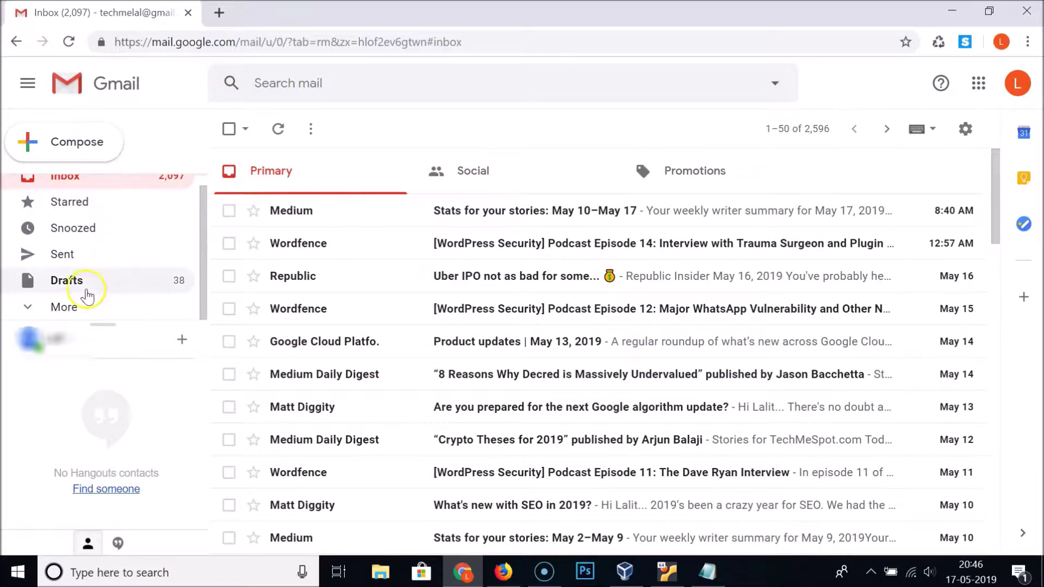
{"action": "left_click", "coordinate": [73, 302]}
{"action": "scroll", "coordinate": [143, 245], "scroll_direction": "down", "scroll_amount": 3}
{"action": "scroll", "coordinate": [142, 246], "scroll_direction": "up", "scroll_amount": 4}
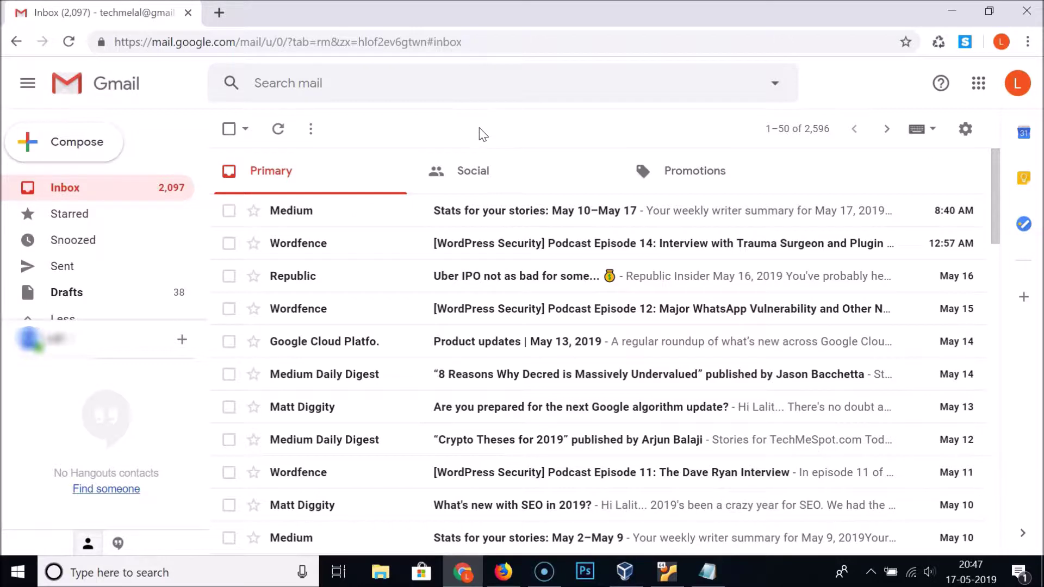
Step: Open Gmail's General settings, where the display language shows English (US)
{"action": "left_click", "coordinate": [965, 131]}
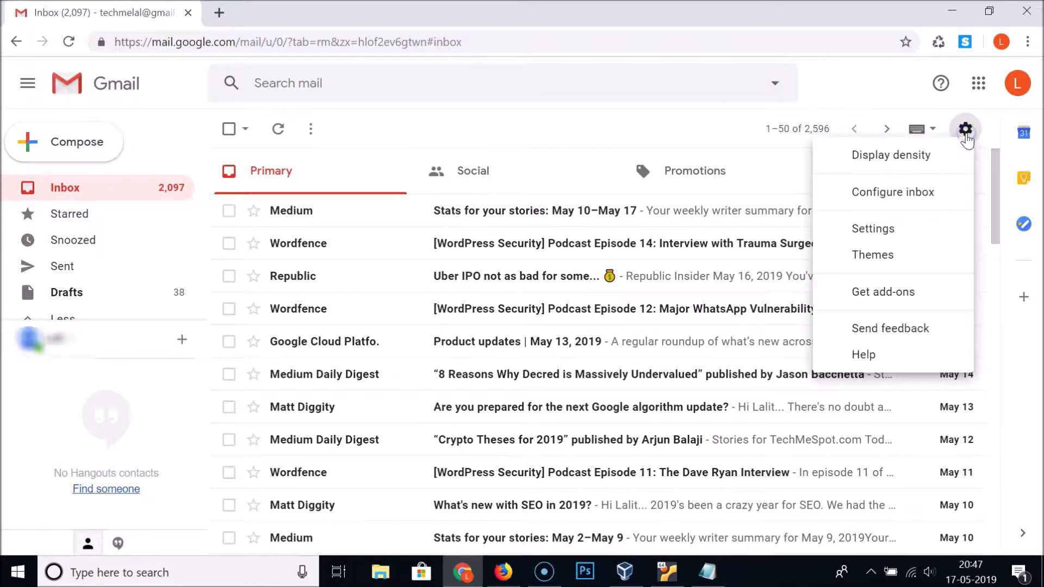
{"action": "left_click", "coordinate": [883, 231]}
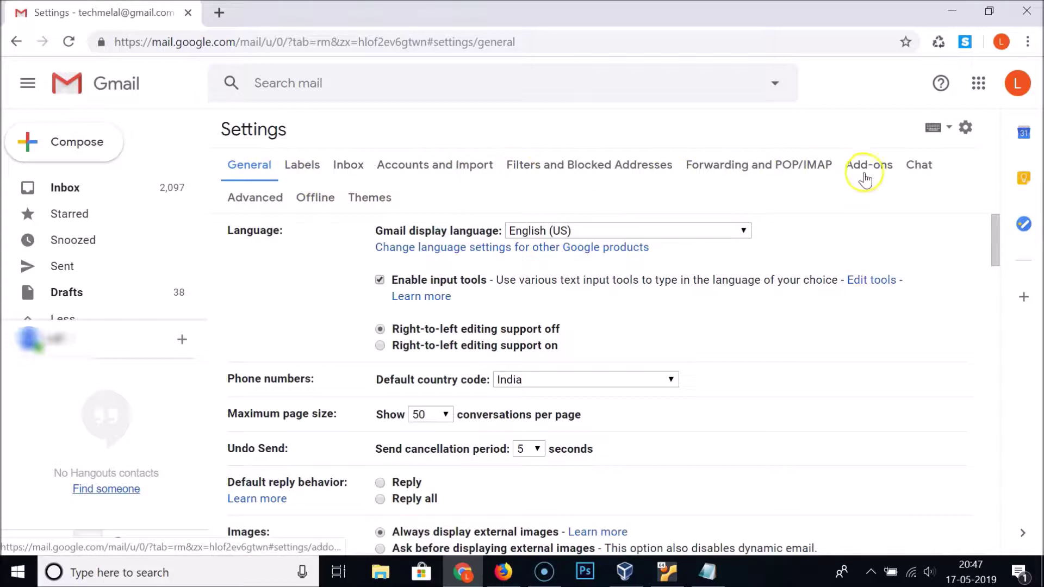
{"action": "scroll", "coordinate": [503, 299], "scroll_direction": "down", "scroll_amount": 10}
{"action": "scroll", "coordinate": [503, 299], "scroll_direction": "down", "scroll_amount": 5}
{"action": "scroll", "coordinate": [503, 299], "scroll_direction": "up", "scroll_amount": 15}
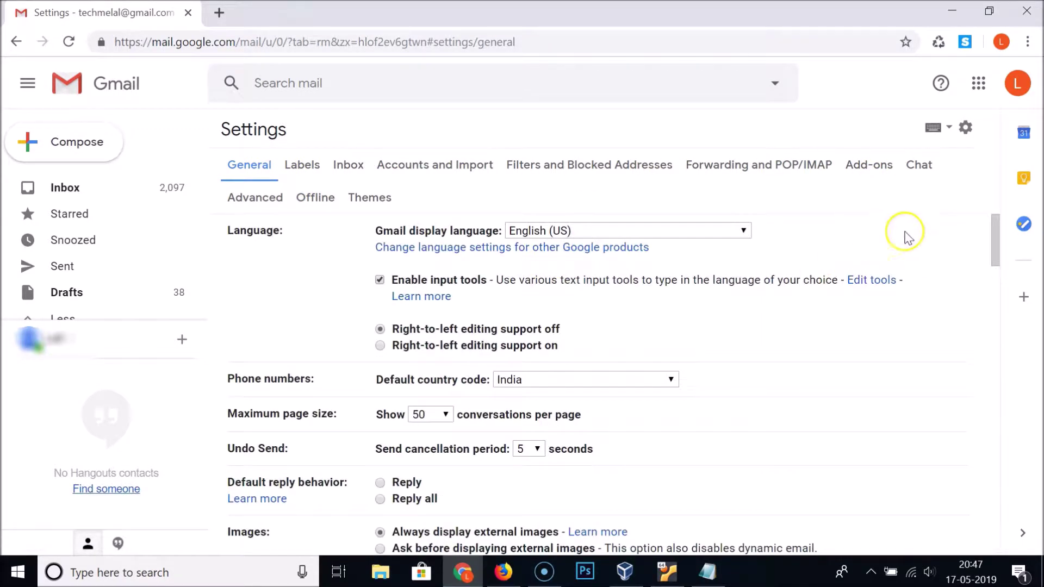
{"action": "left_click", "coordinate": [965, 131]}
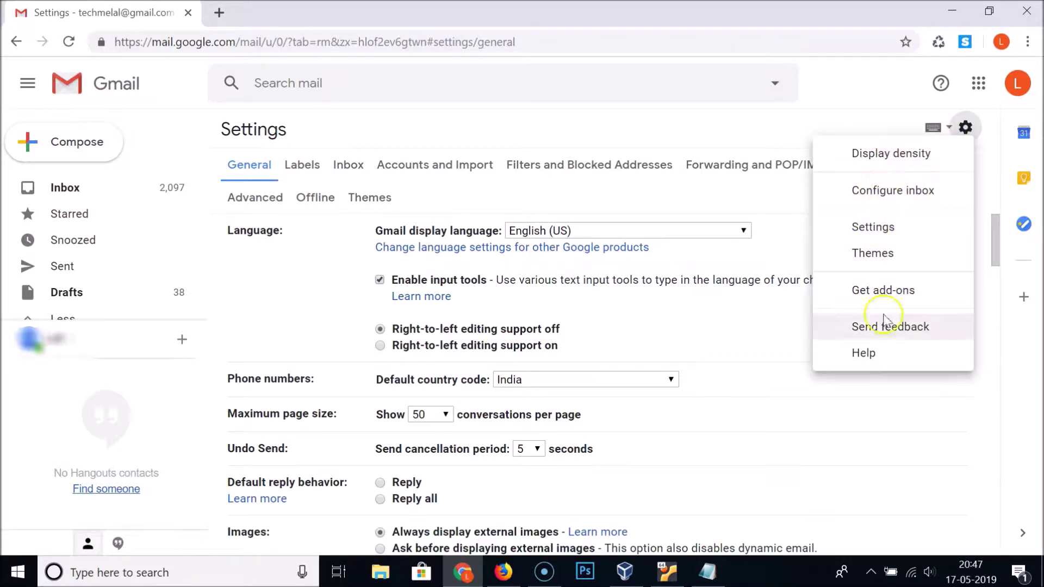
{"action": "left_click", "coordinate": [746, 200]}
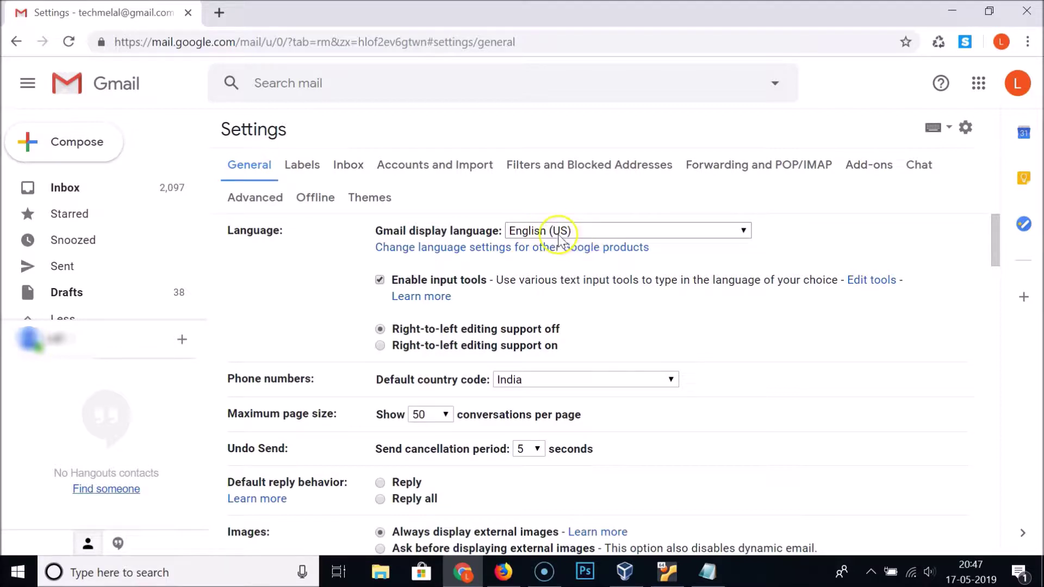
Step: Choose Italiano in the Gmail display language dropdown
{"action": "left_click", "coordinate": [613, 232]}
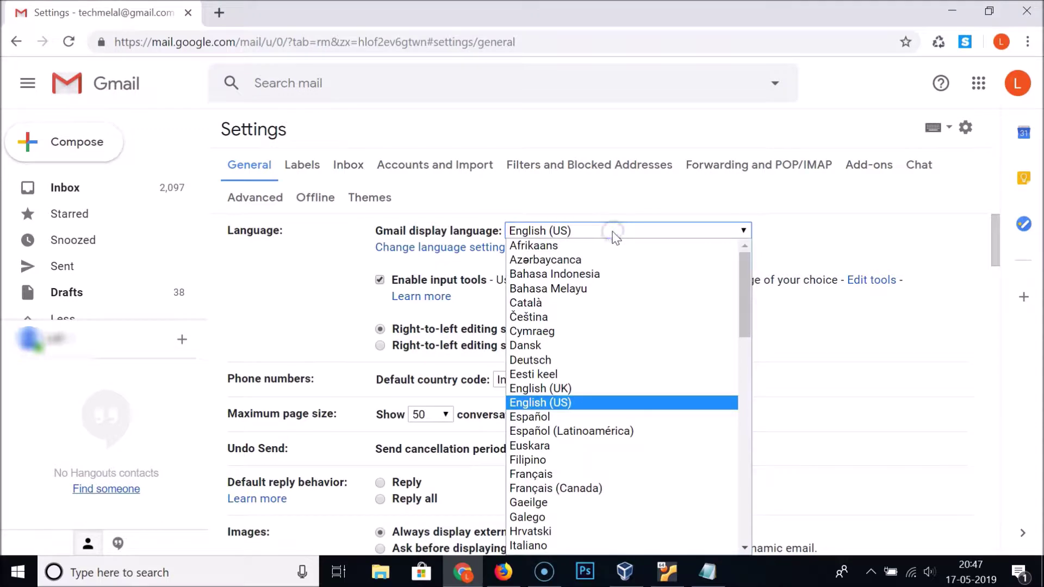
{"action": "scroll", "coordinate": [613, 297], "scroll_direction": "down", "scroll_amount": 10}
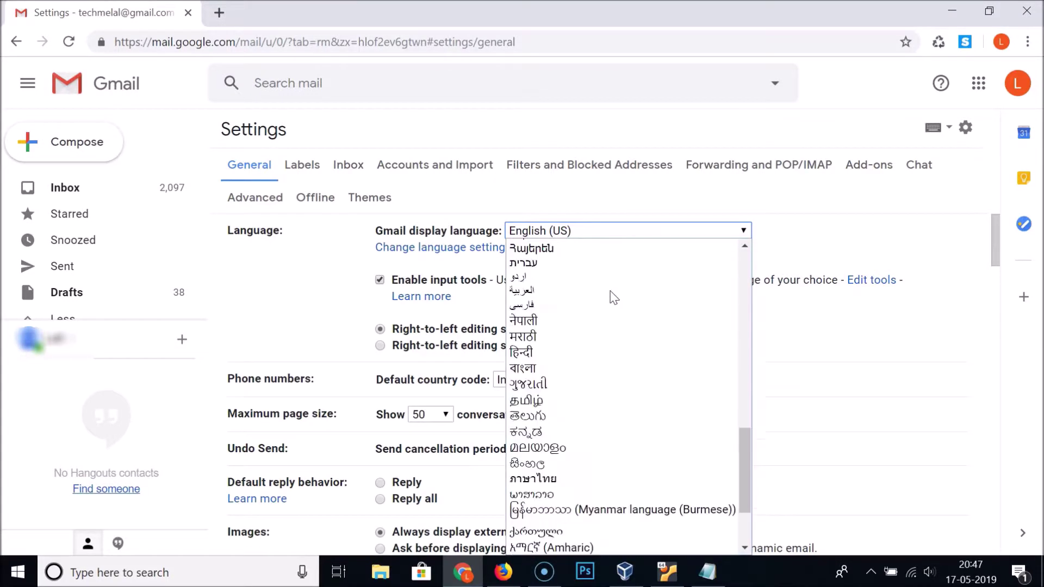
{"action": "scroll", "coordinate": [614, 296], "scroll_direction": "up", "scroll_amount": 10}
{"action": "scroll", "coordinate": [613, 296], "scroll_direction": "up", "scroll_amount": 3}
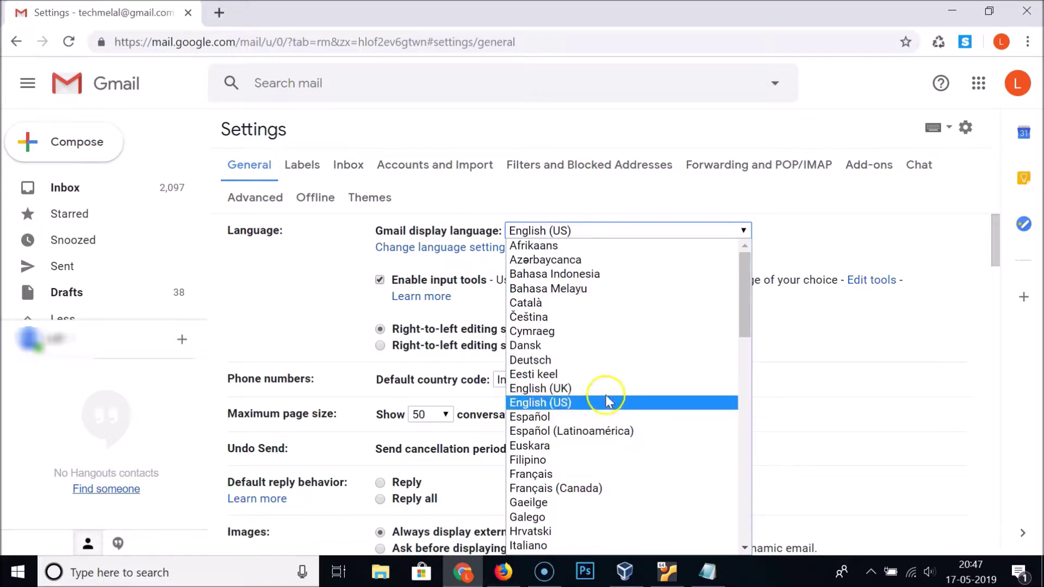
{"action": "key", "text": "i"}
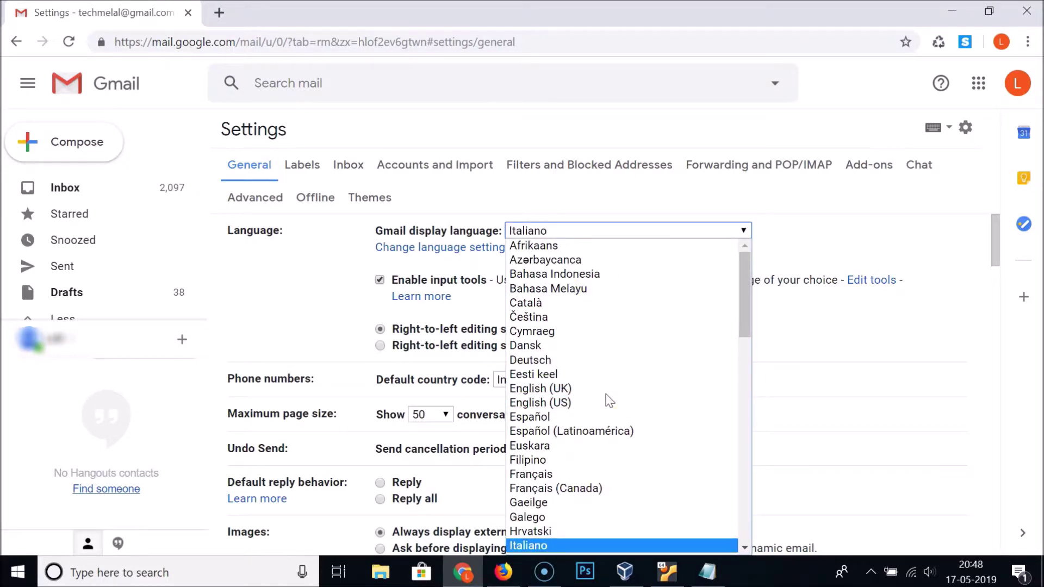
{"action": "scroll", "coordinate": [607, 400], "scroll_direction": "down", "scroll_amount": 3}
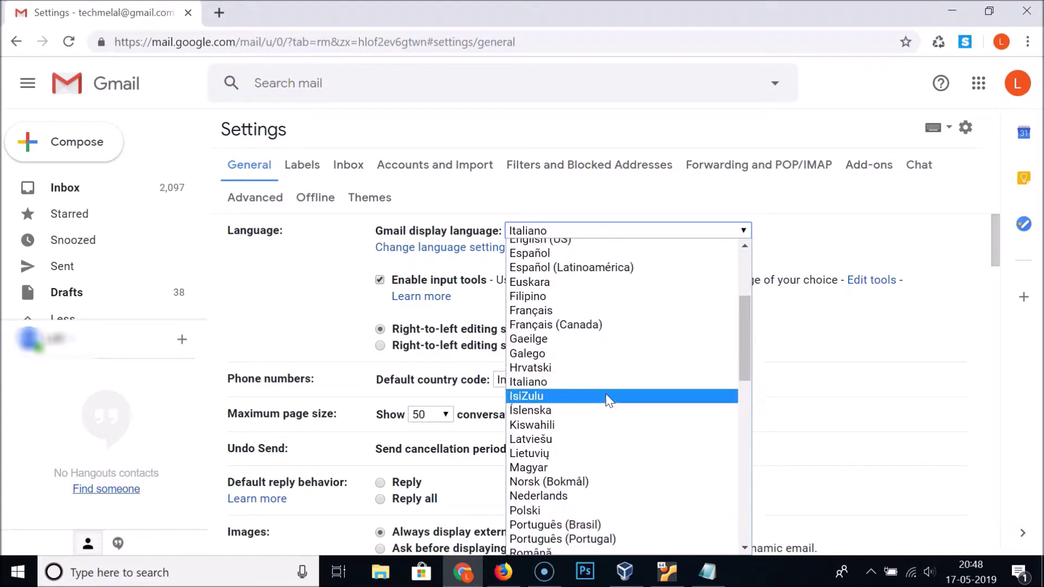
{"action": "left_click", "coordinate": [557, 386]}
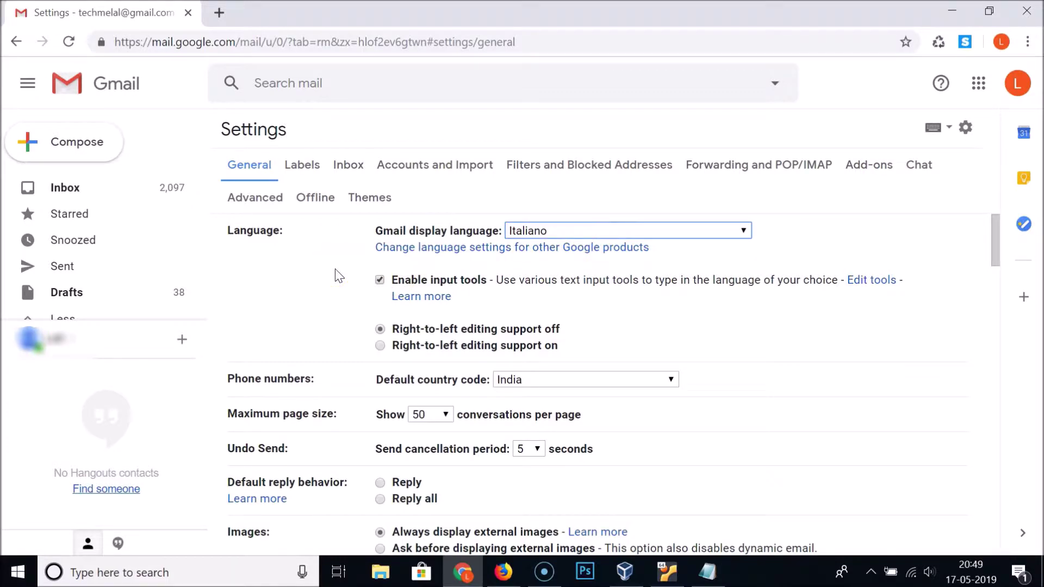
{"action": "scroll", "coordinate": [336, 270], "scroll_direction": "down", "scroll_amount": 15}
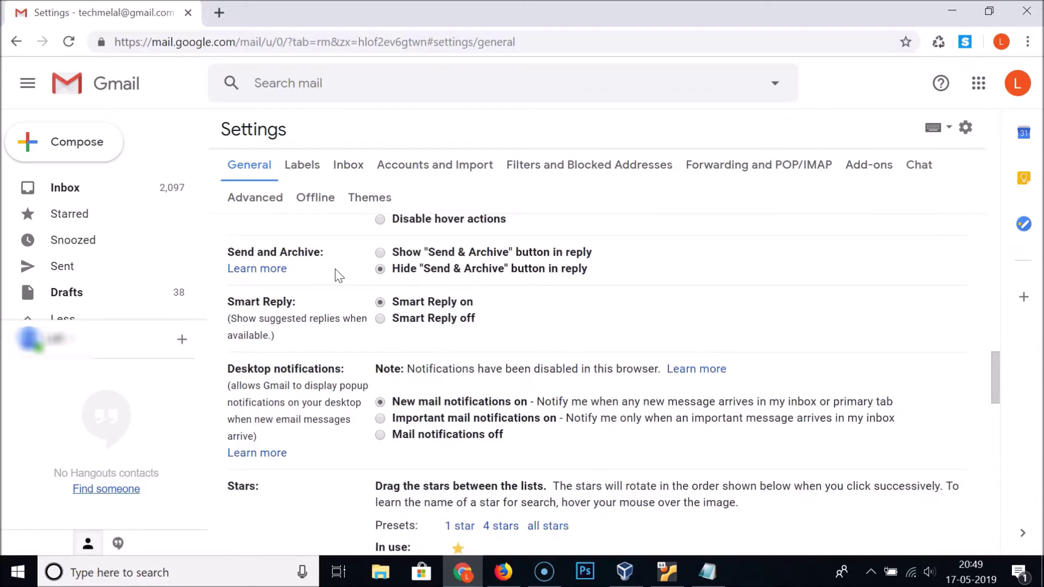
Step: Save the Italiano language setting so Gmail reloads in Italian
{"action": "scroll", "coordinate": [338, 275], "scroll_direction": "down", "scroll_amount": 9}
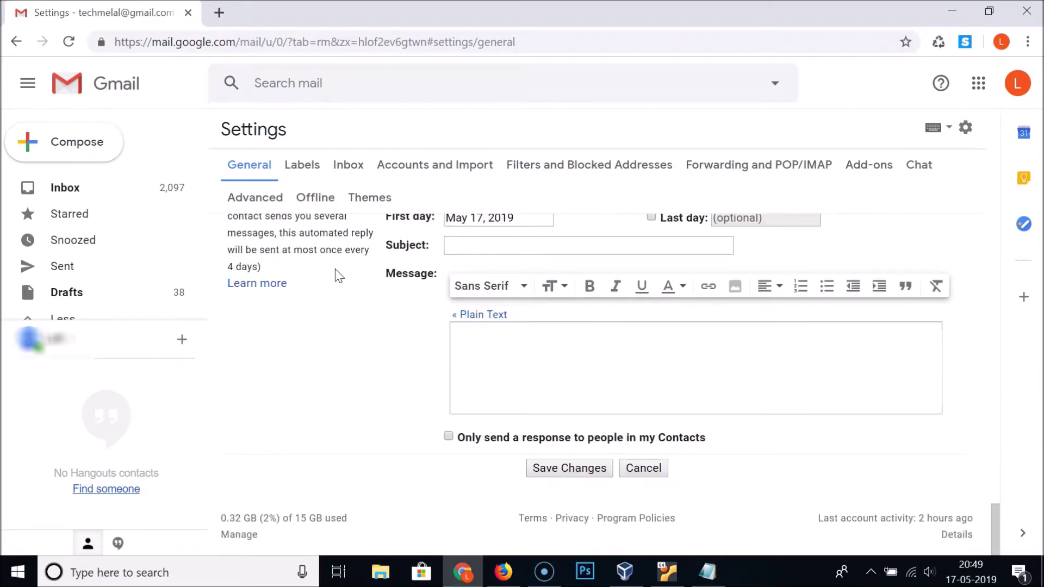
{"action": "left_click", "coordinate": [571, 471]}
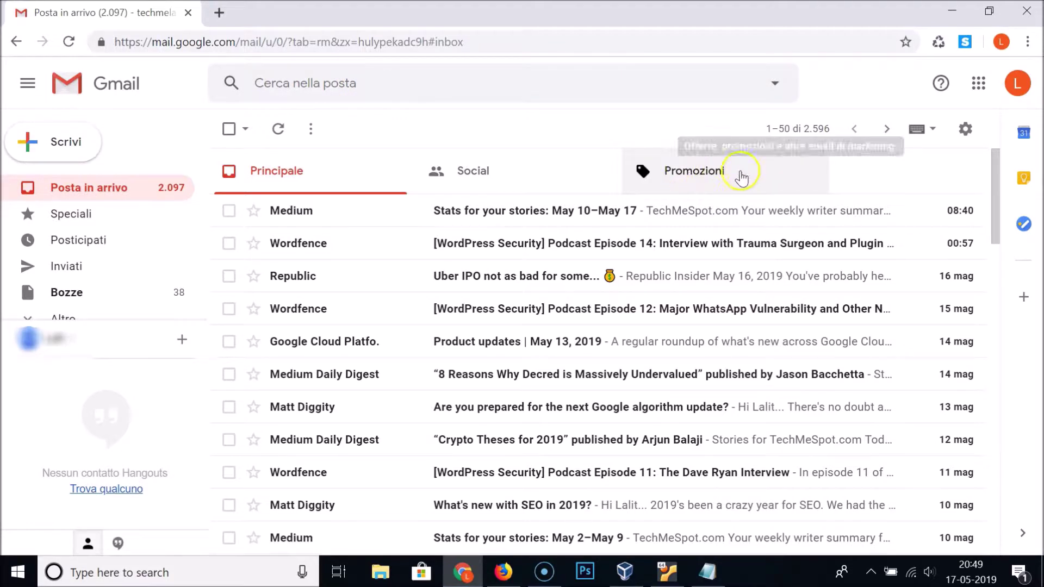
Step: Expand the Altro labels, showing Cestino and Categorie, and bring up the quick settings list
{"action": "scroll", "coordinate": [101, 267], "scroll_direction": "down", "scroll_amount": 1}
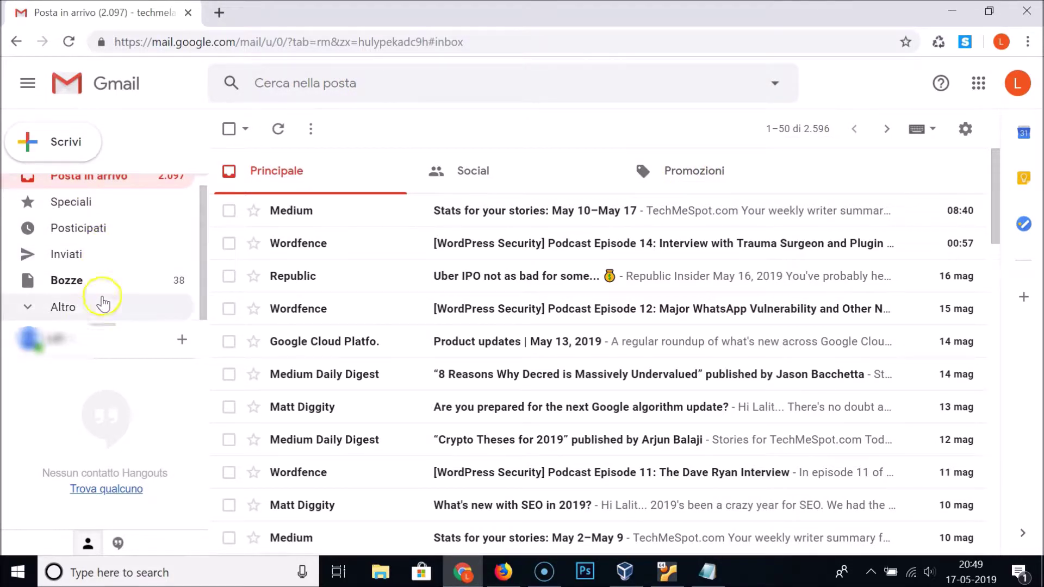
{"action": "left_click", "coordinate": [74, 308]}
{"action": "scroll", "coordinate": [90, 276], "scroll_direction": "down", "scroll_amount": 4}
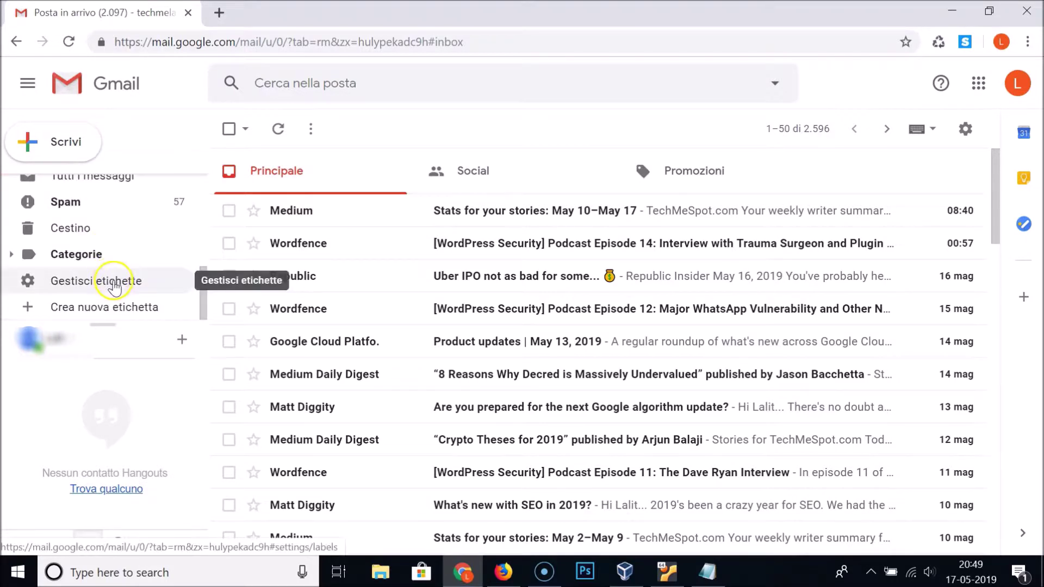
{"action": "scroll", "coordinate": [103, 280], "scroll_direction": "up", "scroll_amount": 5}
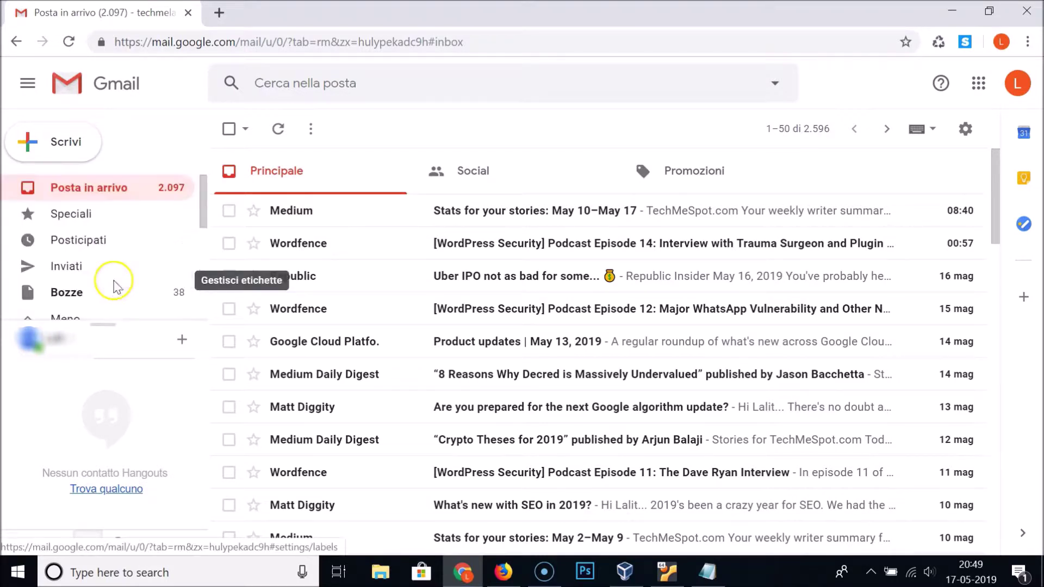
{"action": "left_click", "coordinate": [965, 129]}
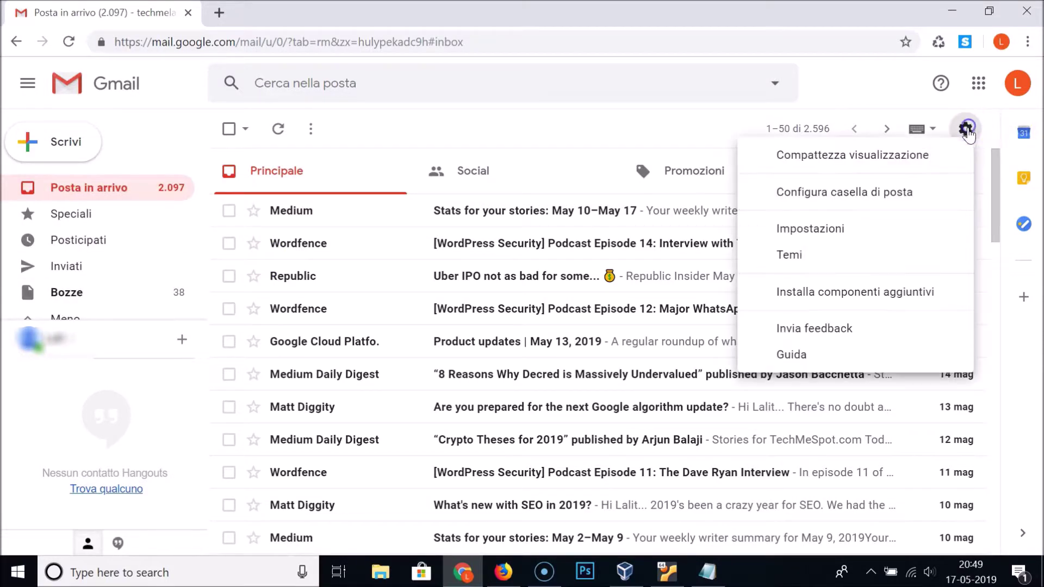
Step: Go to Impostazioni's Generali tab, where the display language reads Italiano
{"action": "left_click", "coordinate": [818, 230]}
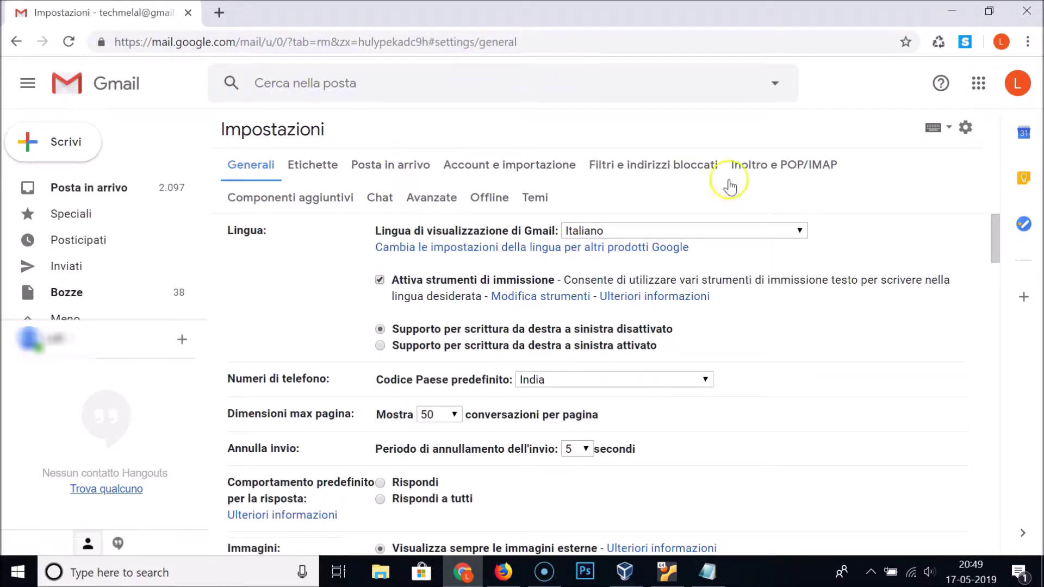
{"action": "scroll", "coordinate": [624, 325], "scroll_direction": "down", "scroll_amount": 15}
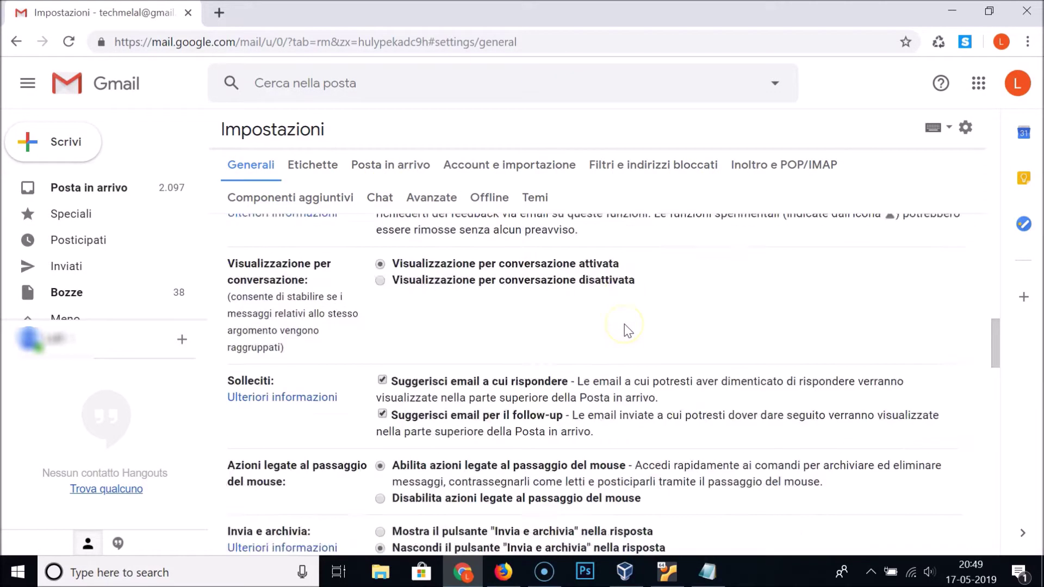
{"action": "scroll", "coordinate": [624, 324], "scroll_direction": "down", "scroll_amount": 10}
{"action": "scroll", "coordinate": [624, 324], "scroll_direction": "up", "scroll_amount": 20}
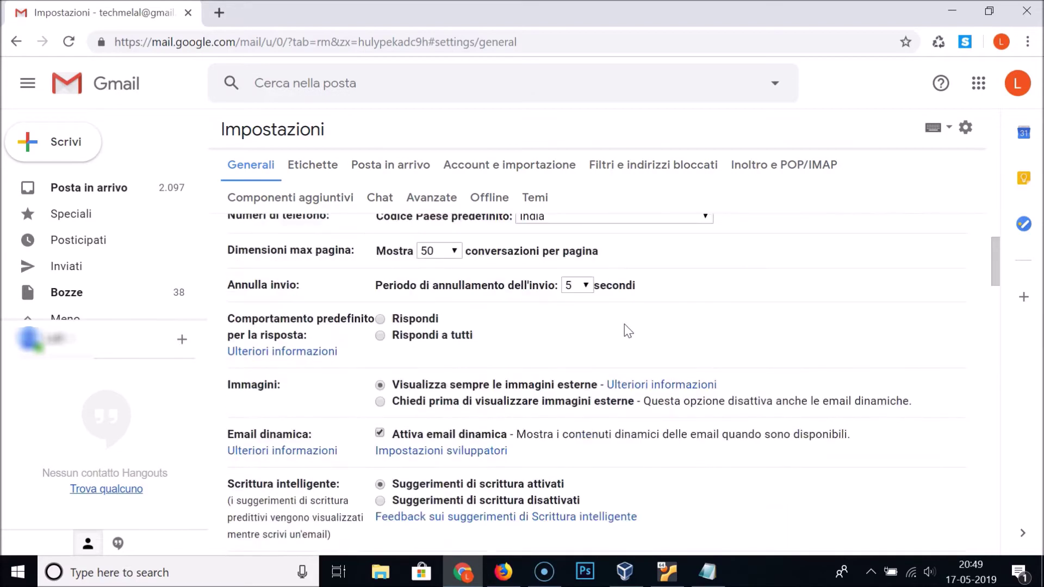
{"action": "scroll", "coordinate": [628, 330], "scroll_direction": "up", "scroll_amount": 3}
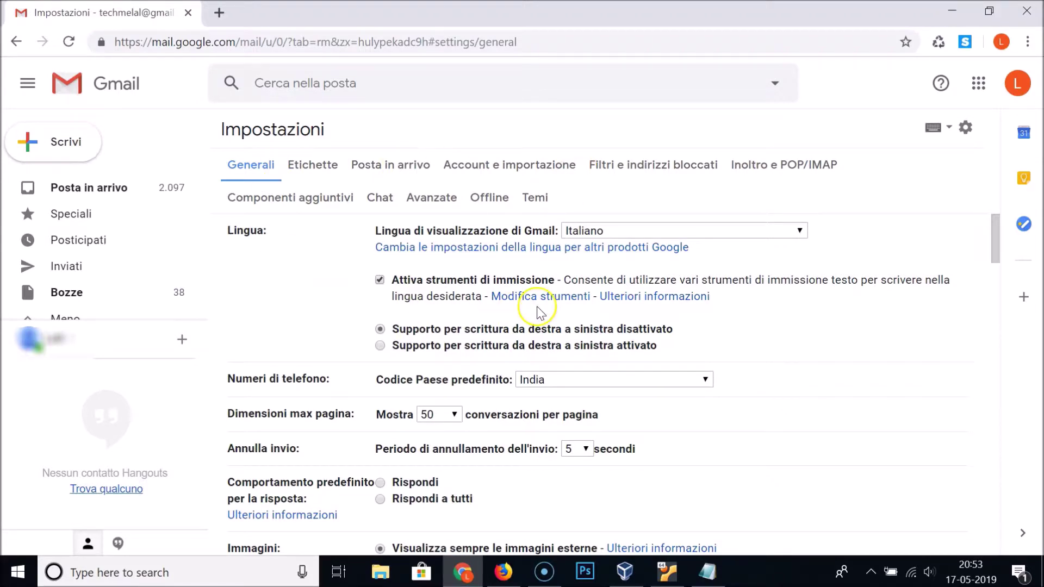
{"action": "left_click", "coordinate": [251, 163]}
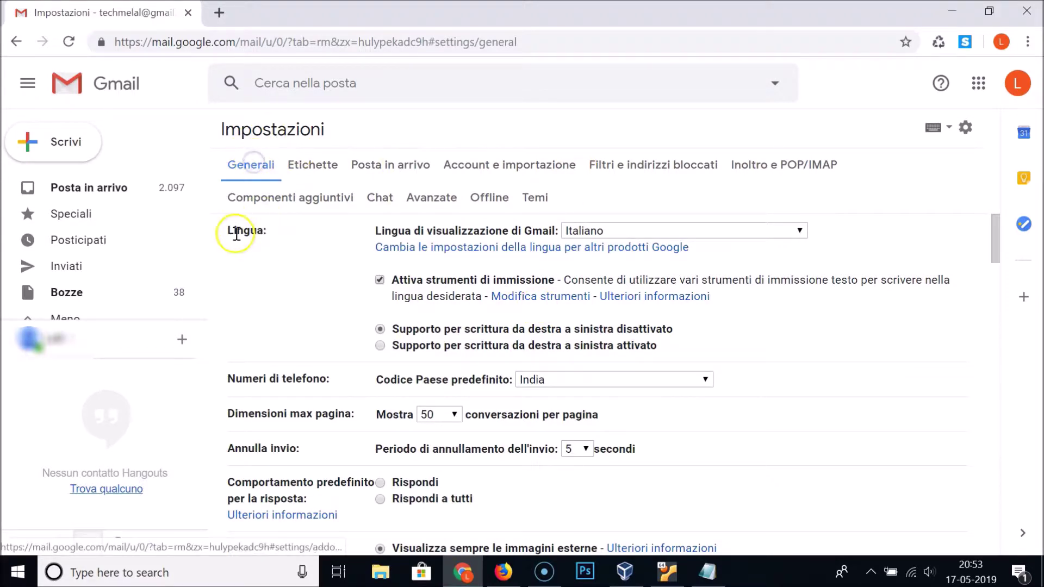
Step: Switch 'Lingua di visualizzazione di Gmail' from Italiano back to English (US)
{"action": "left_click", "coordinate": [628, 232]}
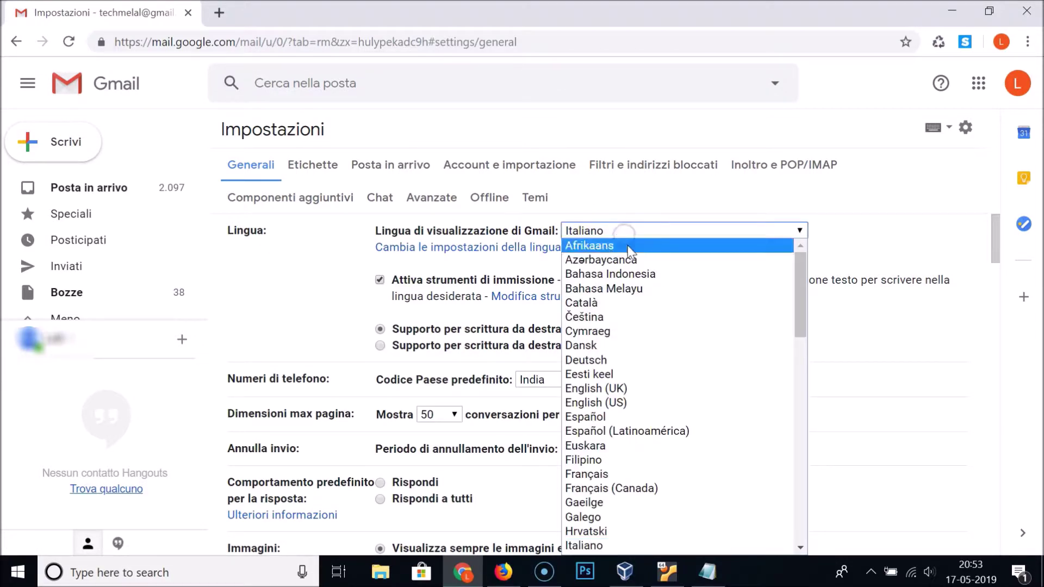
{"action": "scroll", "coordinate": [633, 364], "scroll_direction": "down", "scroll_amount": 15}
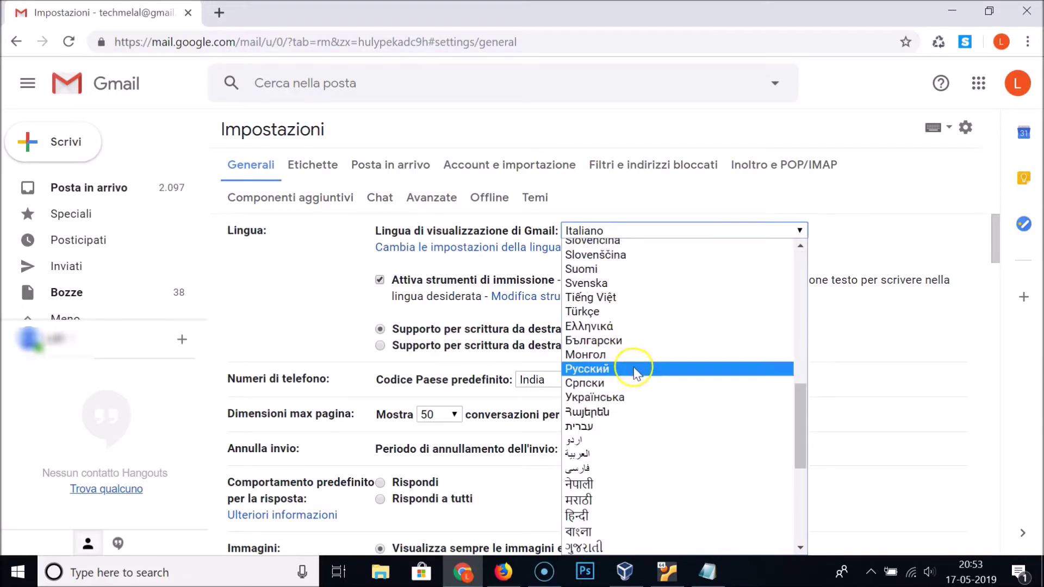
{"action": "scroll", "coordinate": [636, 374], "scroll_direction": "up", "scroll_amount": 5}
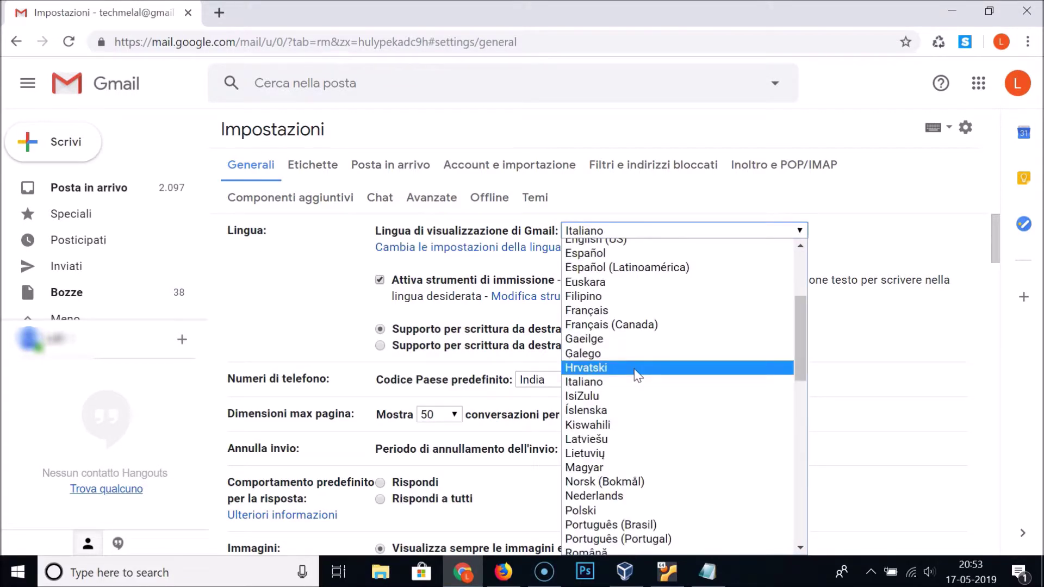
{"action": "key", "text": "Up"}
{"action": "key", "text": "Up"}
{"action": "key", "text": "Up"}
{"action": "key", "text": "Up"}
{"action": "key", "text": "Up"}
{"action": "key", "text": "Up"}
{"action": "key", "text": "Up"}
{"action": "key", "text": "Up"}
{"action": "key", "text": "Up"}
{"action": "key", "text": "Up"}
{"action": "key", "text": "Up"}
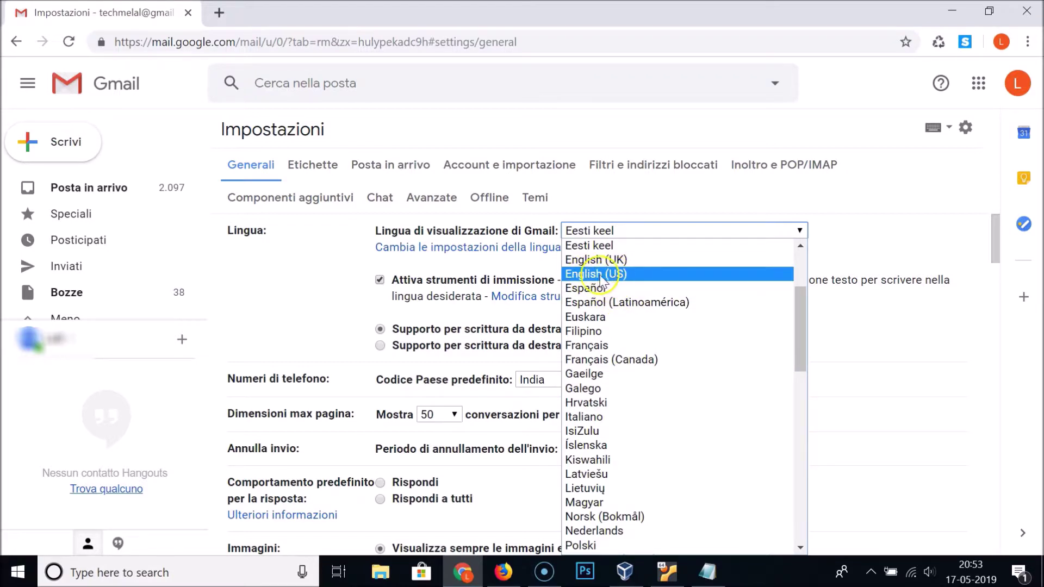
{"action": "left_click", "coordinate": [618, 276]}
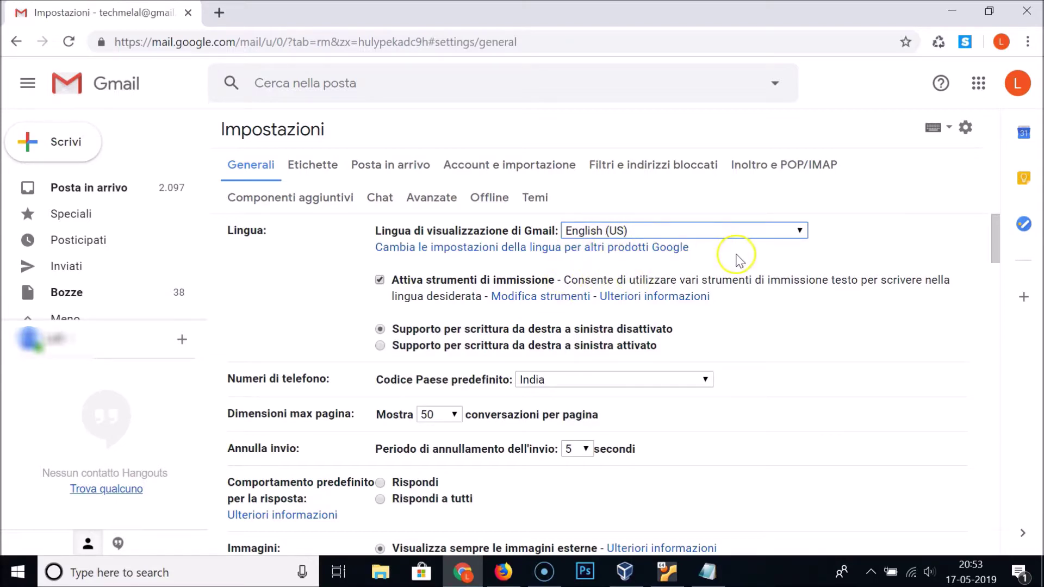
{"action": "scroll", "coordinate": [738, 261], "scroll_direction": "down", "scroll_amount": 20}
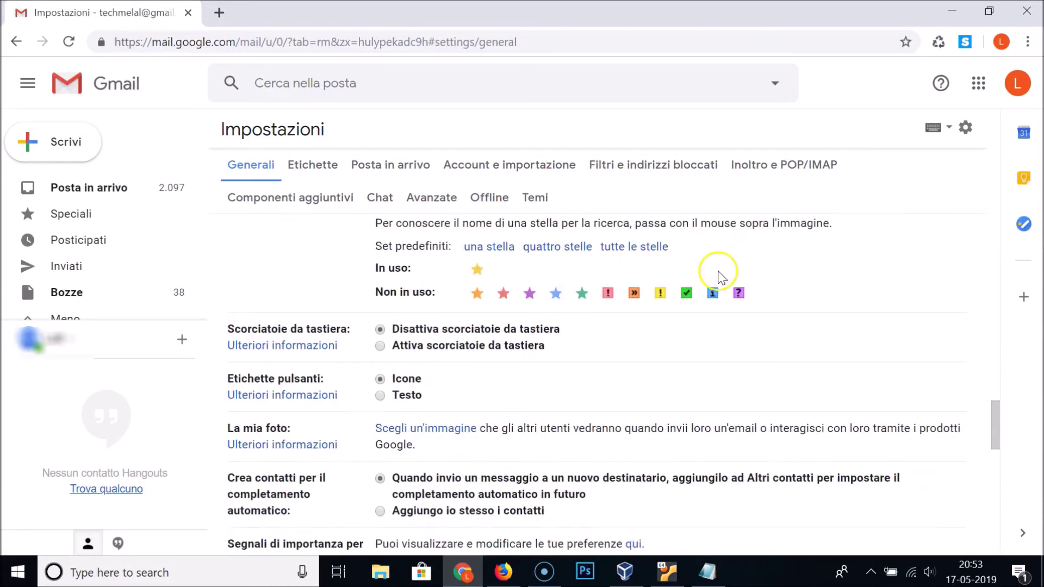
Step: Save the English (US) setting with Salva modifiche, then return to the Notepad note
{"action": "scroll", "coordinate": [717, 274], "scroll_direction": "down", "scroll_amount": 5}
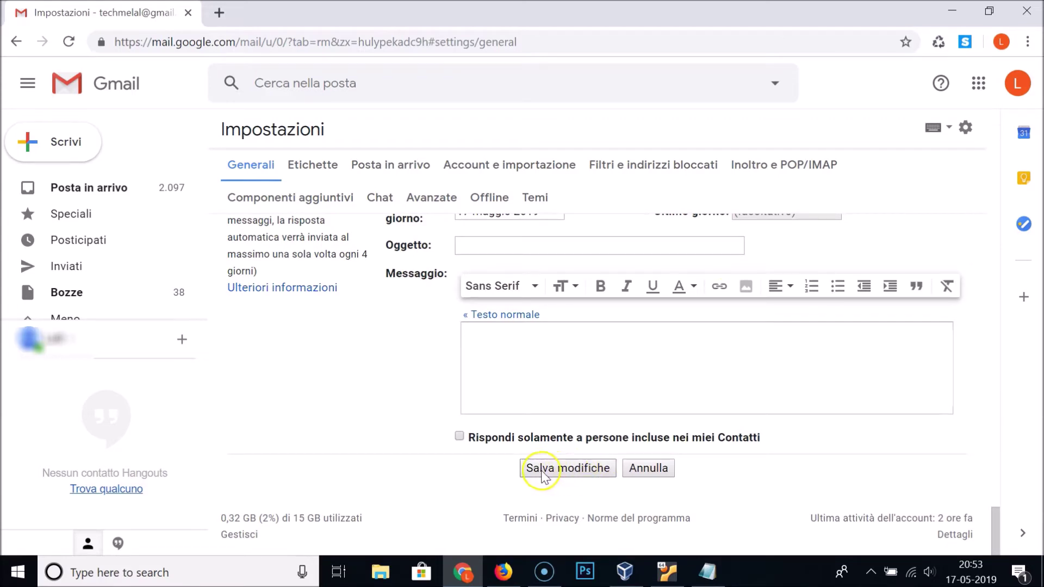
{"action": "left_click", "coordinate": [575, 477]}
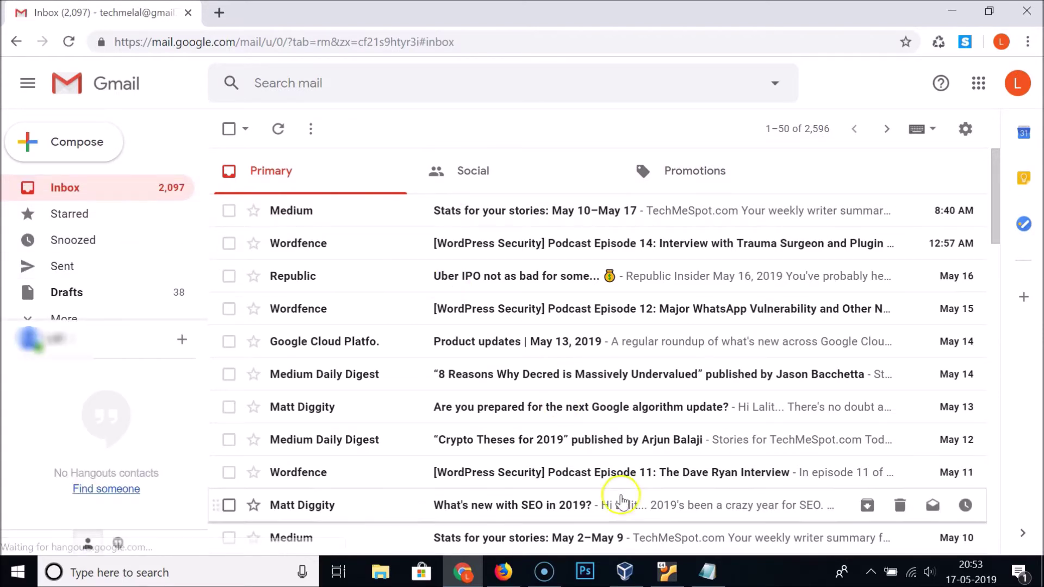
{"action": "left_click", "coordinate": [707, 570]}
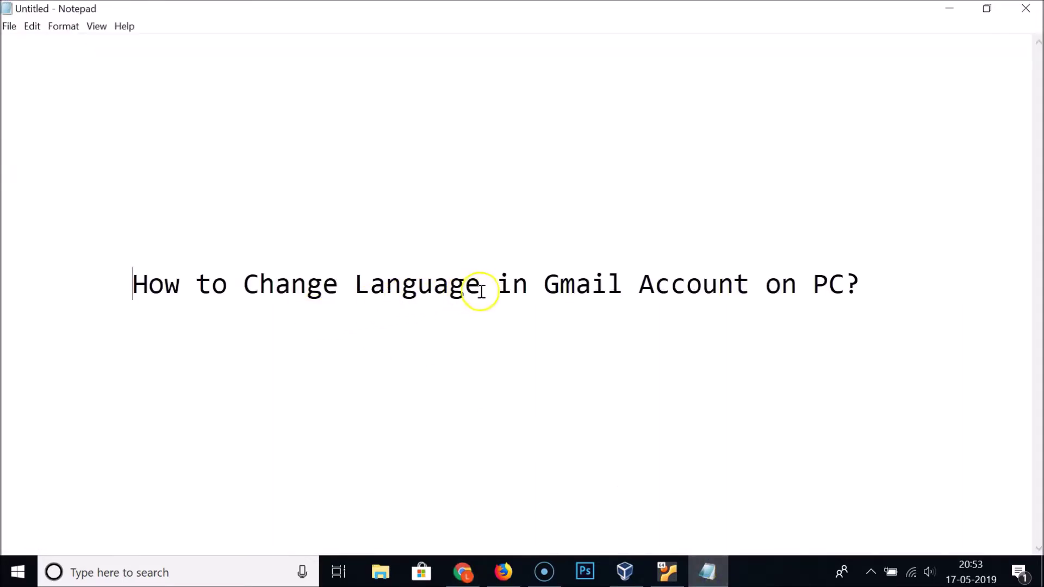